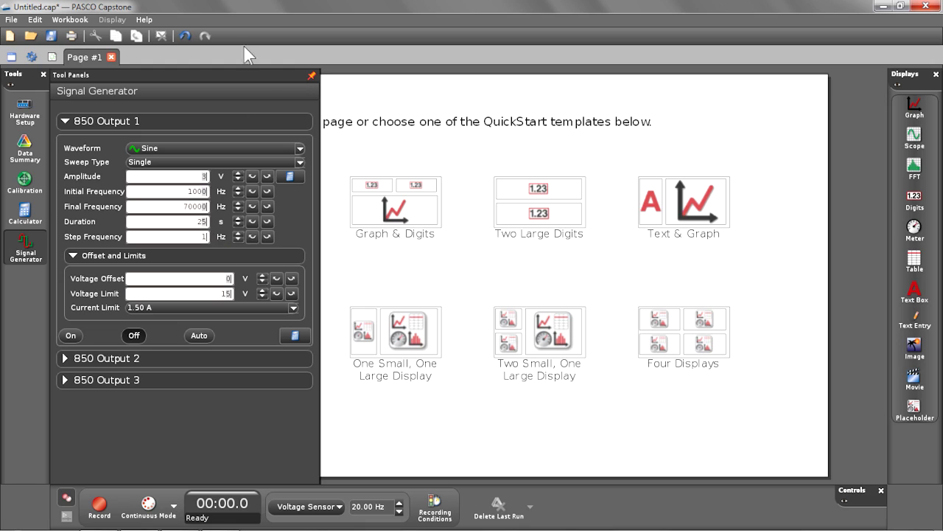
- Pin the Signal Generator panel beside the page and add a Scope display plotting Voltage, Ch A (V) against time
{"action": "left_click", "coordinate": [310, 75]}
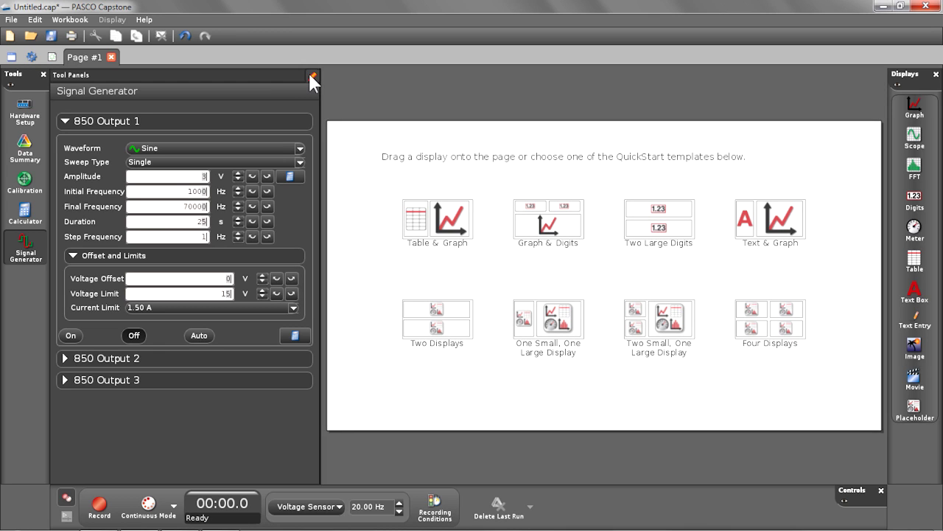
{"action": "double_click", "coordinate": [918, 138]}
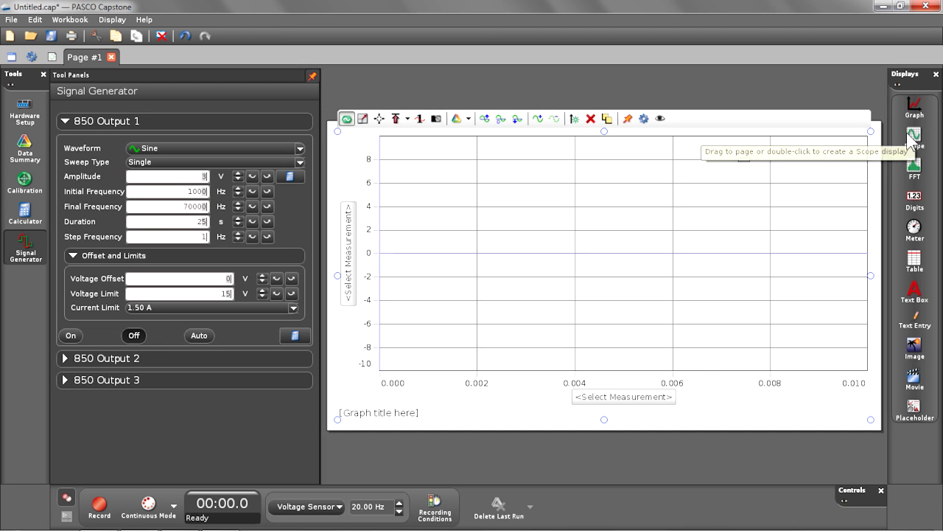
{"action": "left_click", "coordinate": [352, 253]}
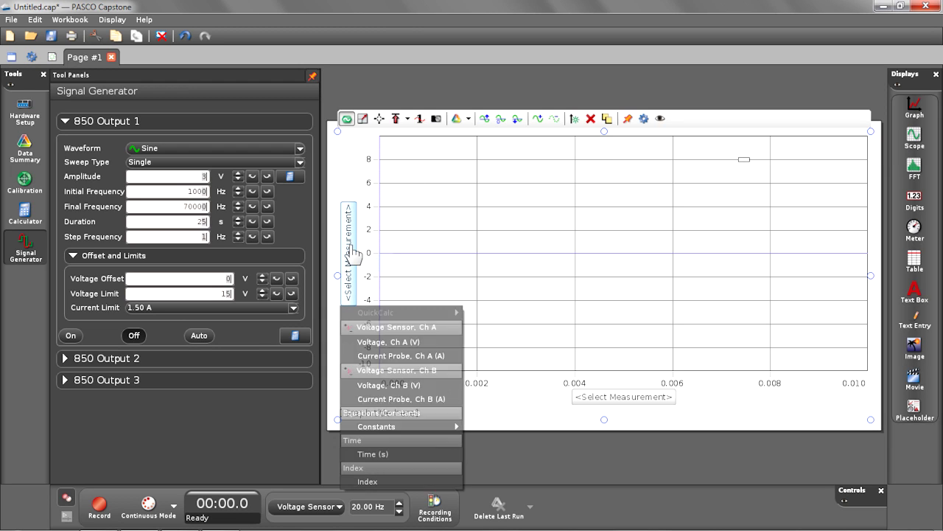
{"action": "left_click", "coordinate": [389, 342]}
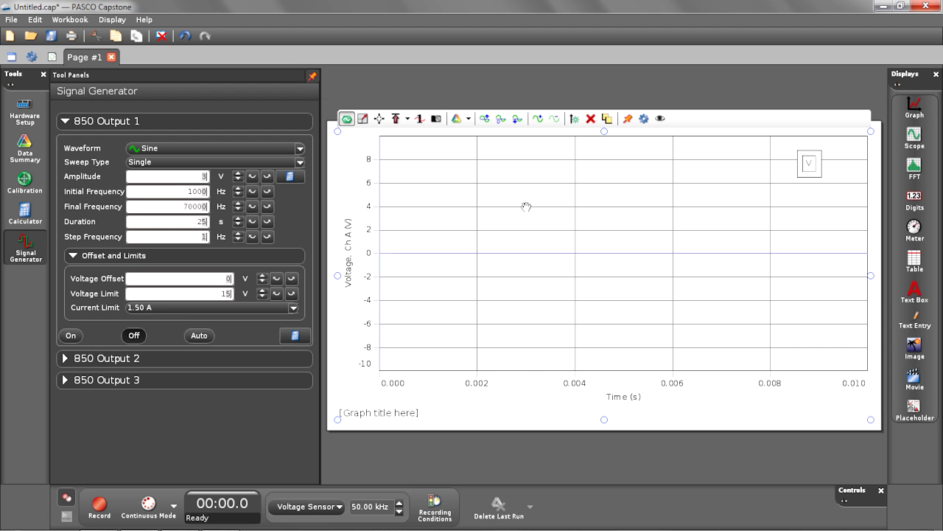
- Add a second vertical axis to the scope for Voltage, Ch B (V) and turn on the trigger
{"action": "left_click", "coordinate": [573, 120]}
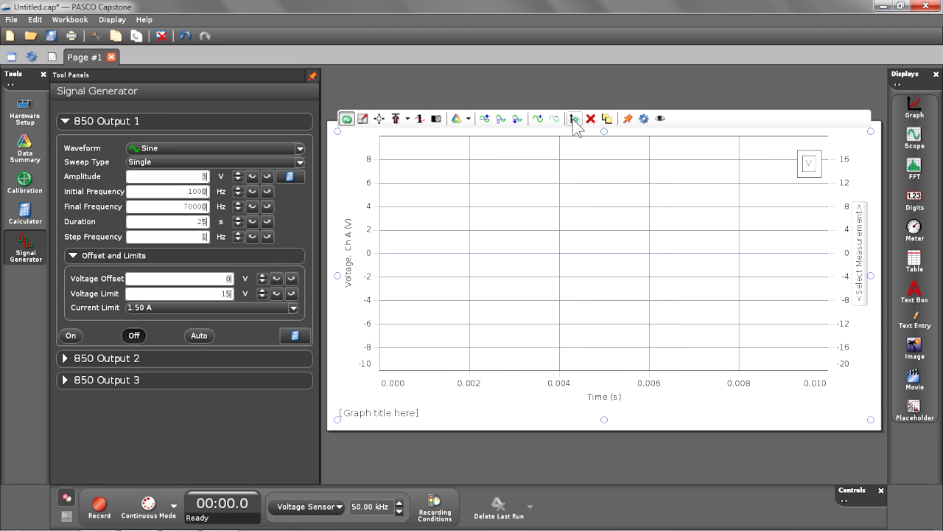
{"action": "left_click", "coordinate": [862, 273]}
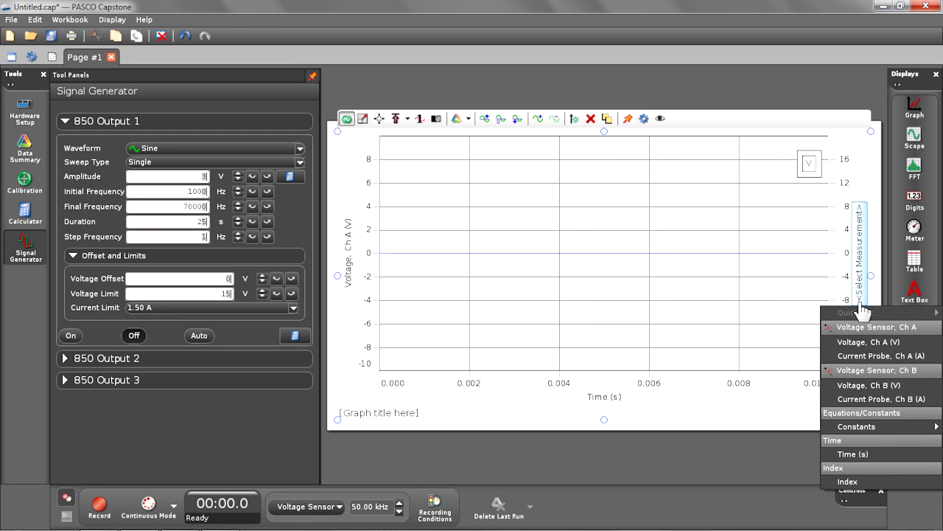
{"action": "left_click", "coordinate": [859, 388]}
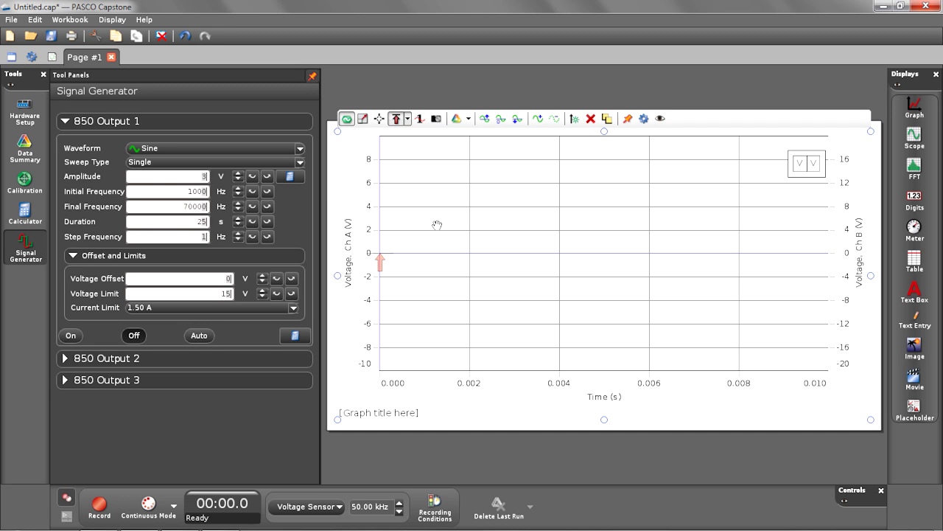
- Rescale both of the scope's voltage axes to span about -4 to 4 V
{"action": "left_click_drag", "start_coordinate": [370, 231], "coordinate": [364, 184]}
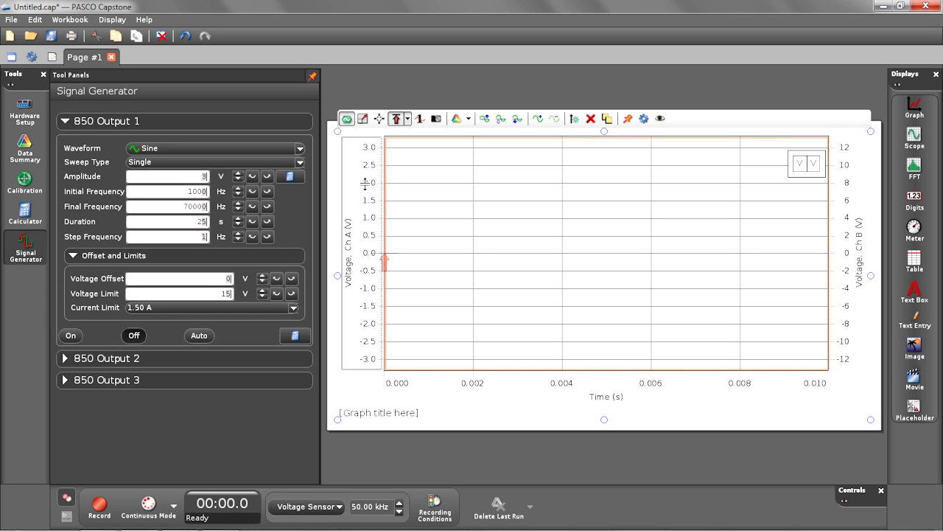
{"action": "left_click_drag", "start_coordinate": [847, 216], "coordinate": [853, 160]}
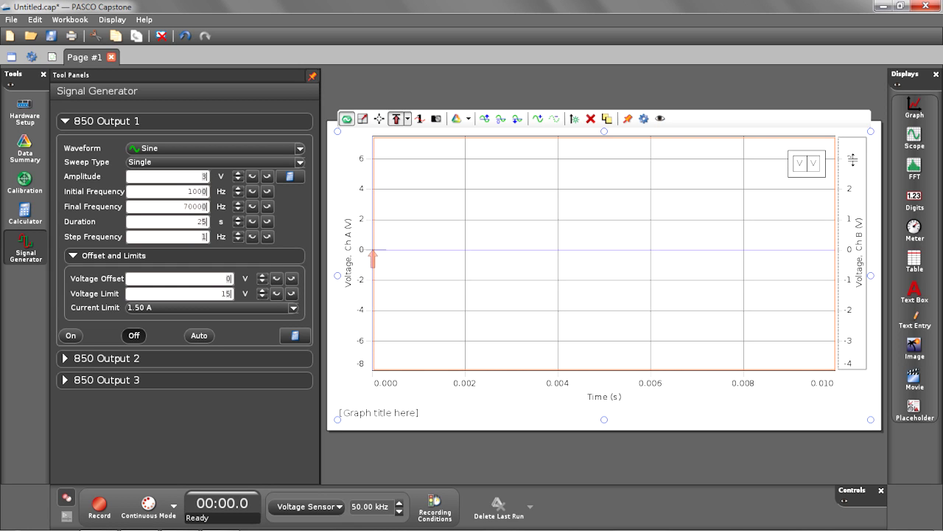
{"action": "left_click_drag", "start_coordinate": [360, 187], "coordinate": [362, 168]}
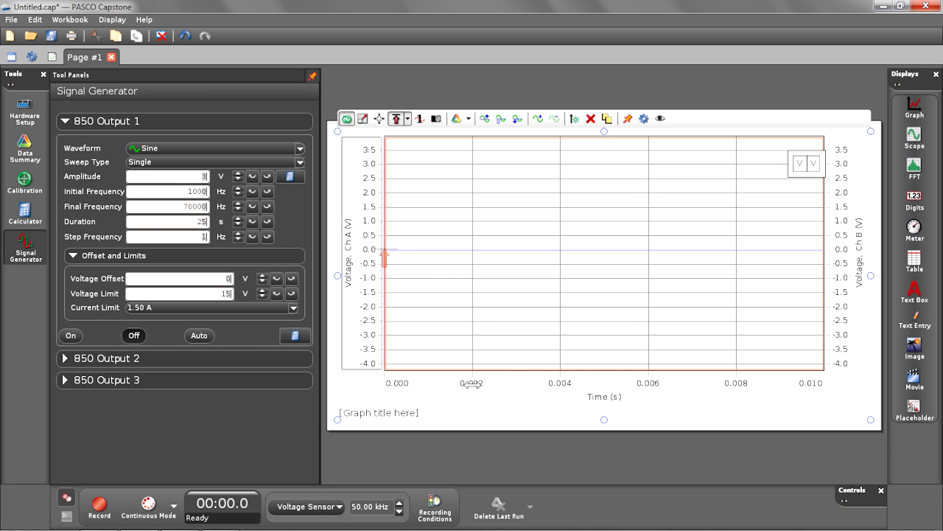
- Rescale the scope's time axis to span 0 to about 0.00009 s
{"action": "left_click_drag", "start_coordinate": [481, 383], "coordinate": [772, 382]}
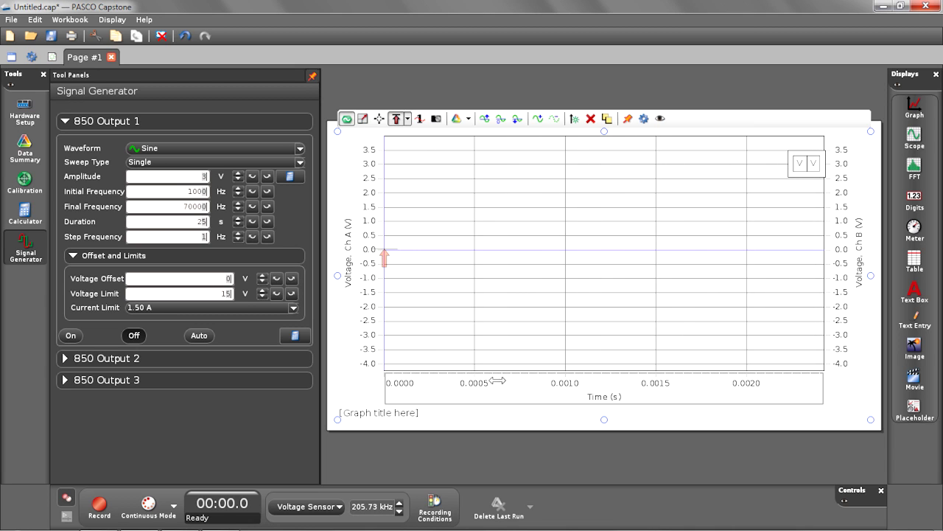
{"action": "left_click_drag", "start_coordinate": [467, 382], "coordinate": [611, 383]}
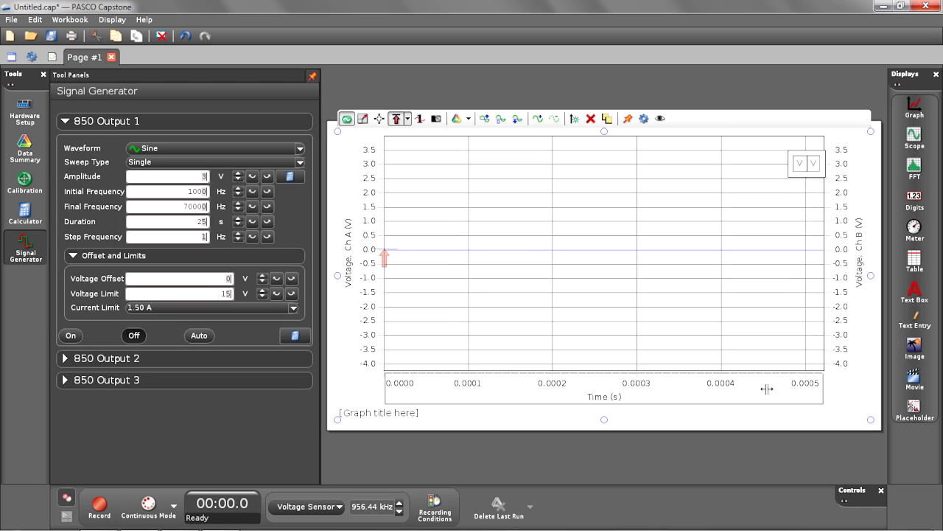
{"action": "left_click_drag", "start_coordinate": [764, 388], "coordinate": [788, 388]}
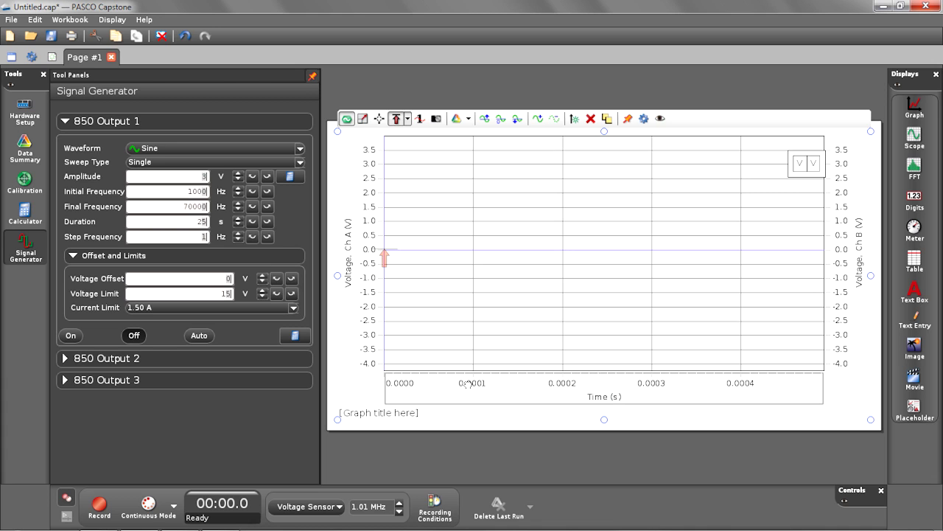
{"action": "left_click_drag", "start_coordinate": [466, 383], "coordinate": [682, 389]}
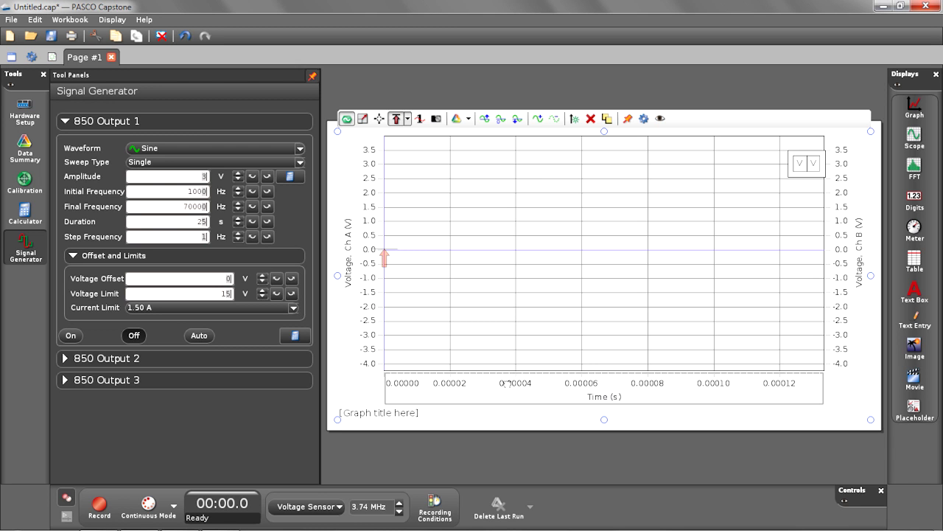
{"action": "left_click_drag", "start_coordinate": [506, 381], "coordinate": [491, 383]}
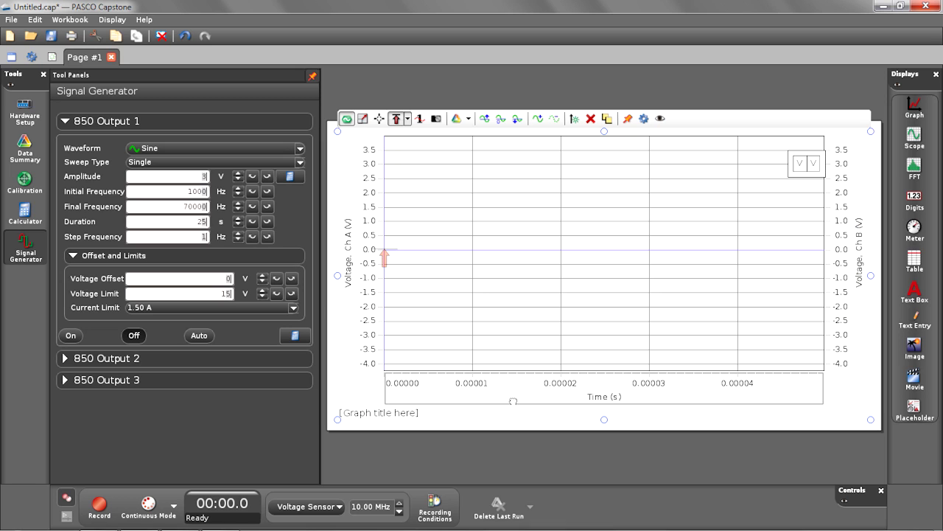
{"action": "left_click_drag", "start_coordinate": [484, 381], "coordinate": [437, 389]}
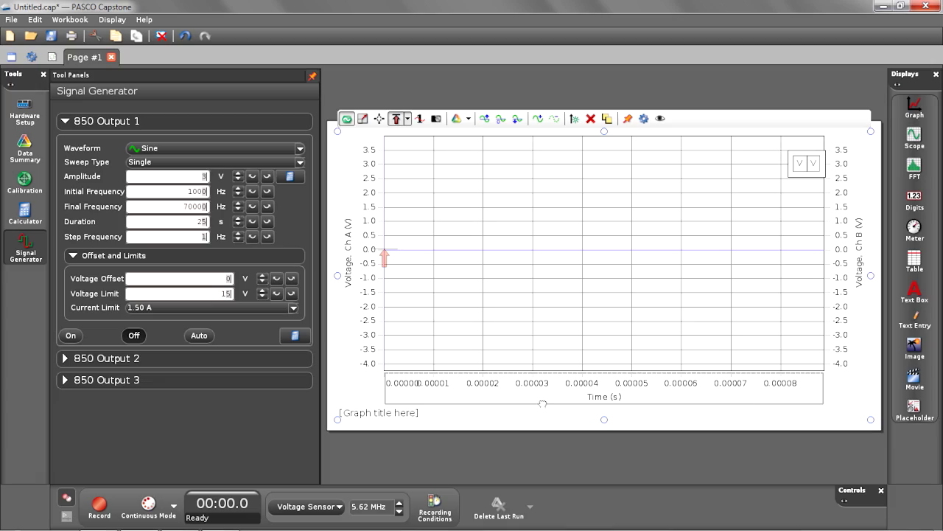
- Change the sampling mode to Fast Monitor Mode and start monitoring the voltage sensors
{"action": "left_click", "coordinate": [157, 514]}
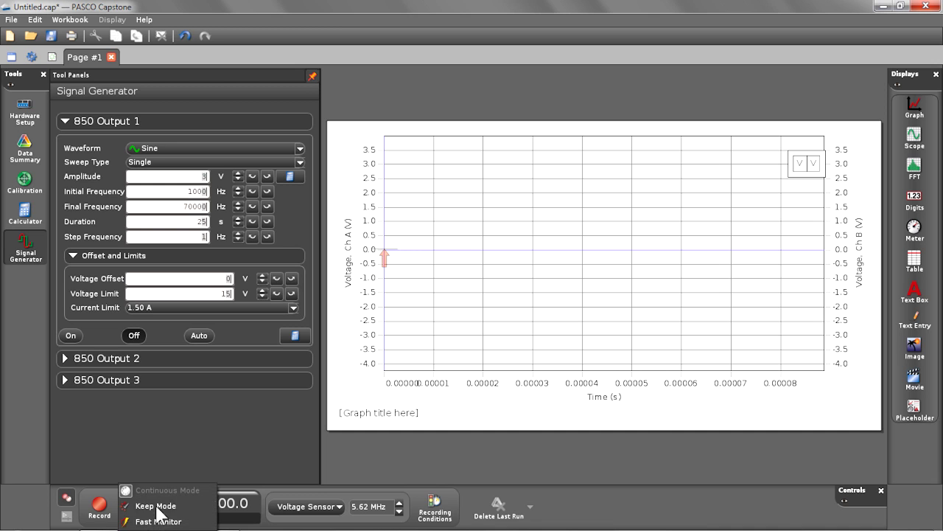
{"action": "left_click", "coordinate": [158, 519]}
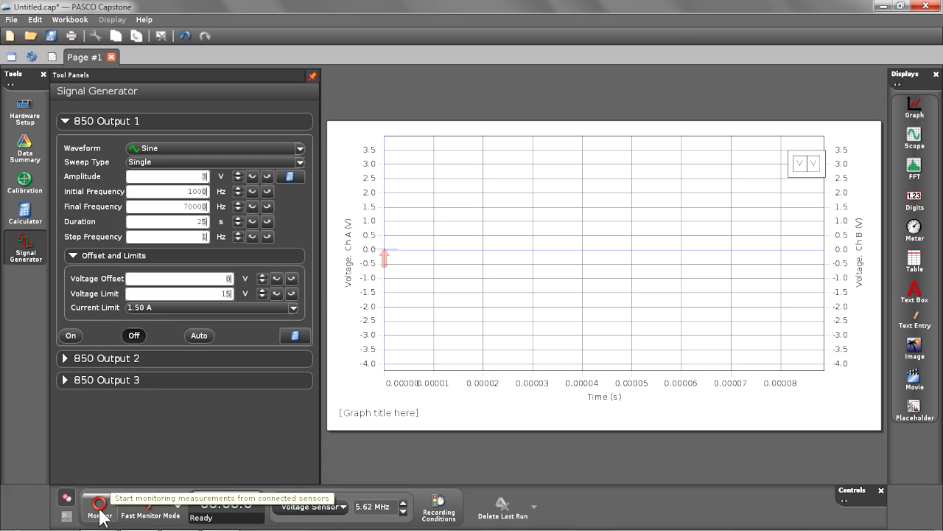
{"action": "left_click", "coordinate": [100, 508]}
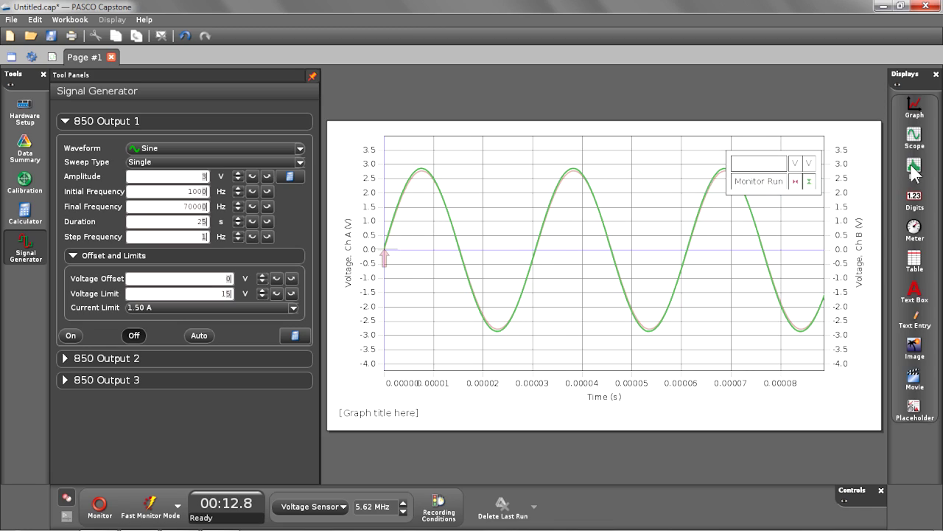
- Add an FFT display beside the scope and set its measurement to Voltage, Ch A (V)
{"action": "left_click_drag", "start_coordinate": [914, 171], "coordinate": [774, 184]}
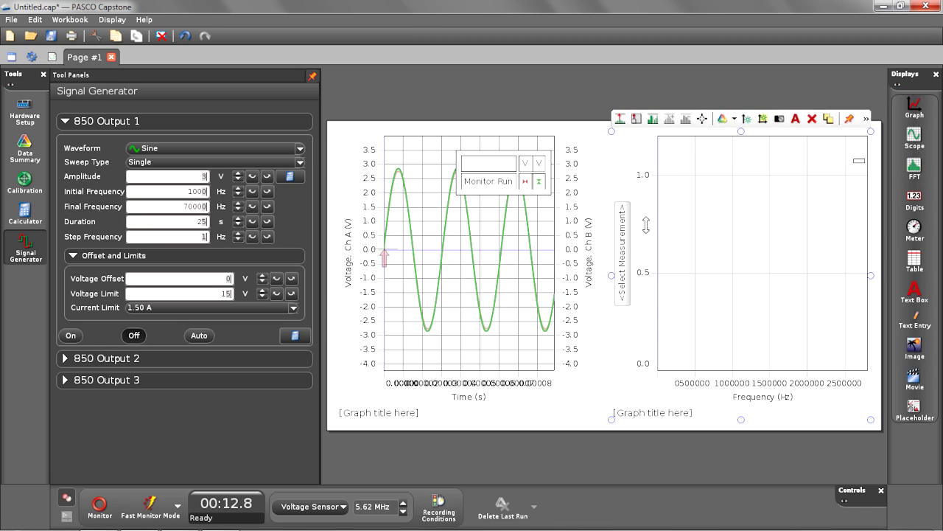
{"action": "left_click", "coordinate": [622, 250]}
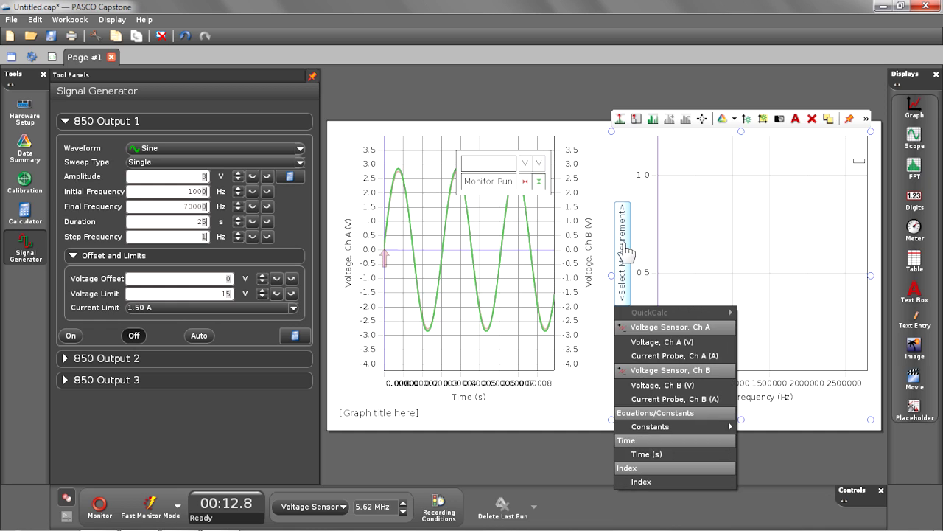
{"action": "left_click", "coordinate": [628, 344]}
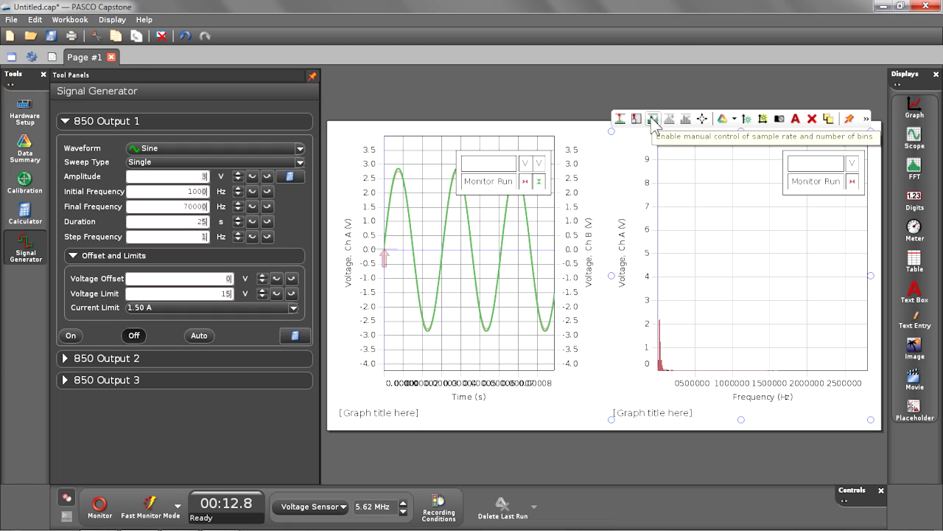
- Enable manual bin control on the FFT and rescale its axes to about 100000 Hz and just over 3 V
{"action": "left_click", "coordinate": [653, 119]}
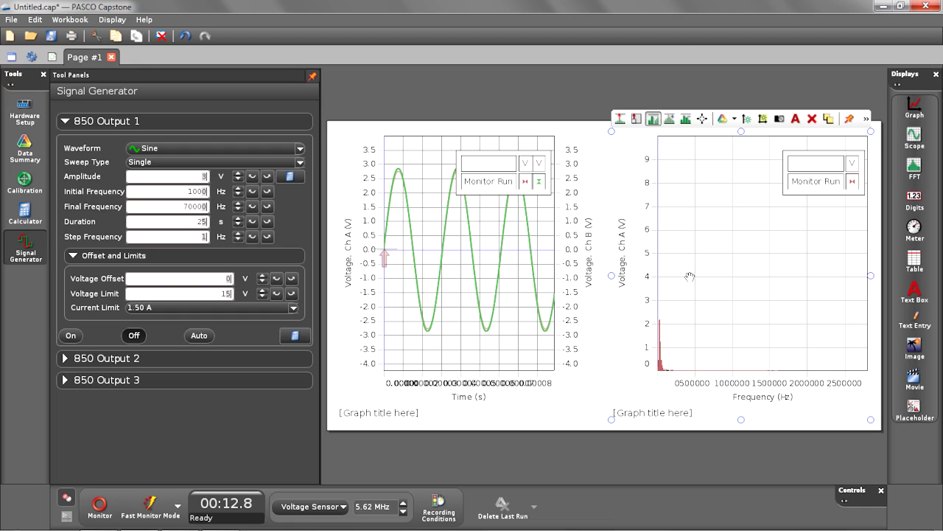
{"action": "left_click_drag", "start_coordinate": [693, 383], "coordinate": [817, 383]}
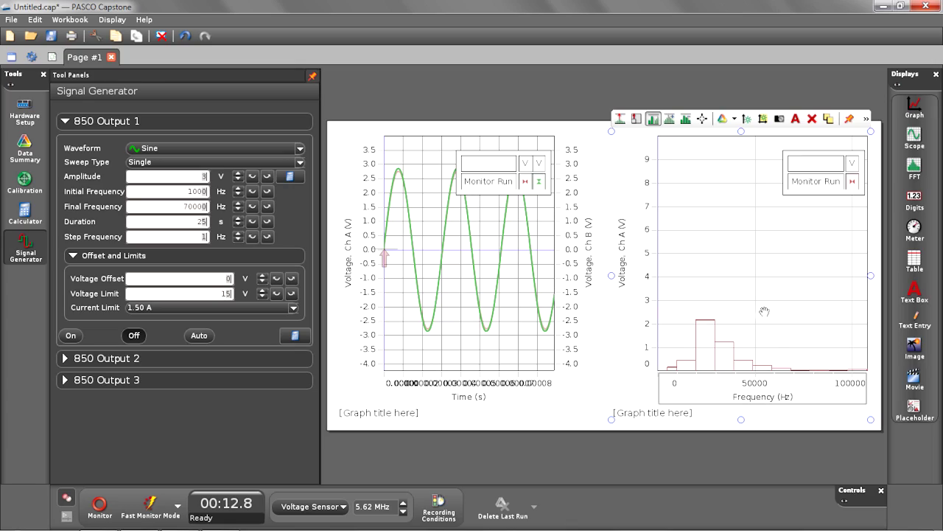
{"action": "left_click_drag", "start_coordinate": [646, 302], "coordinate": [648, 166]}
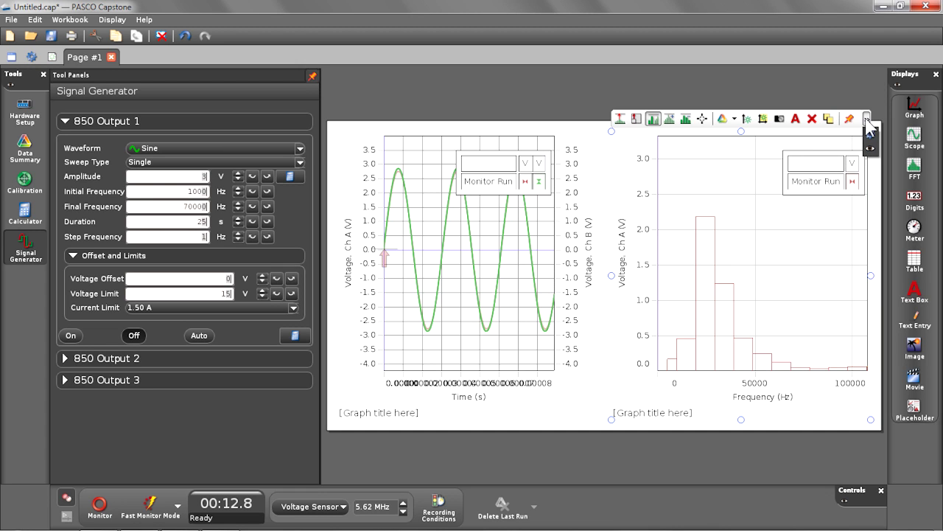
- Set the FFT display's maximum number of bins to 8192 in its properties
{"action": "left_click", "coordinate": [871, 136]}
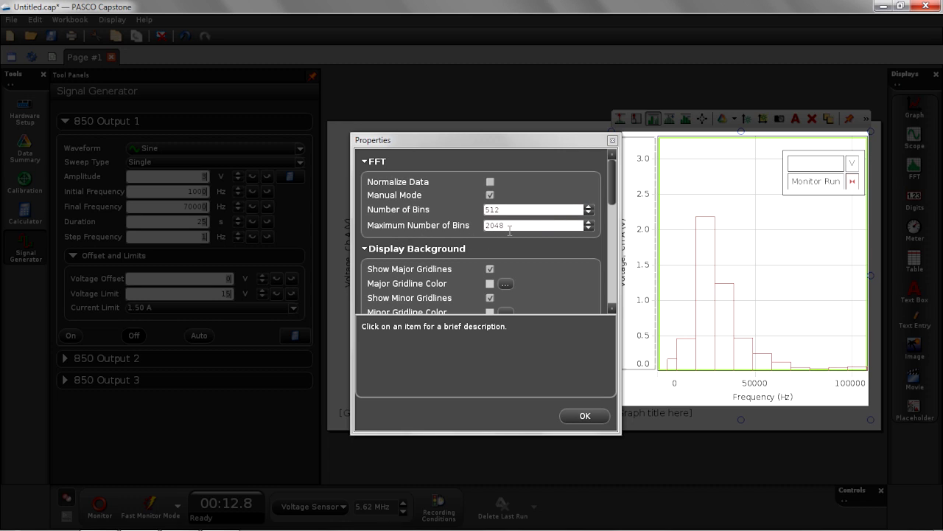
{"action": "left_click", "coordinate": [588, 222]}
{"action": "left_click", "coordinate": [588, 221]}
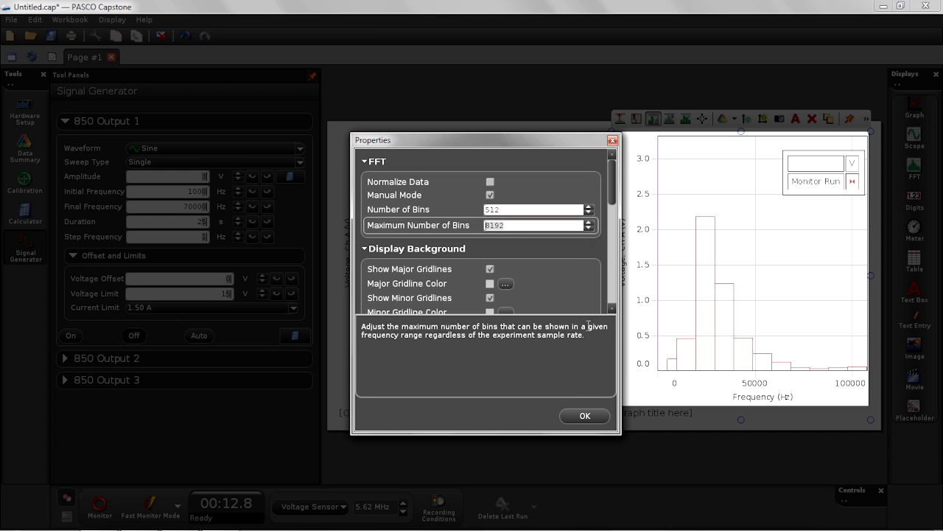
{"action": "left_click", "coordinate": [584, 418]}
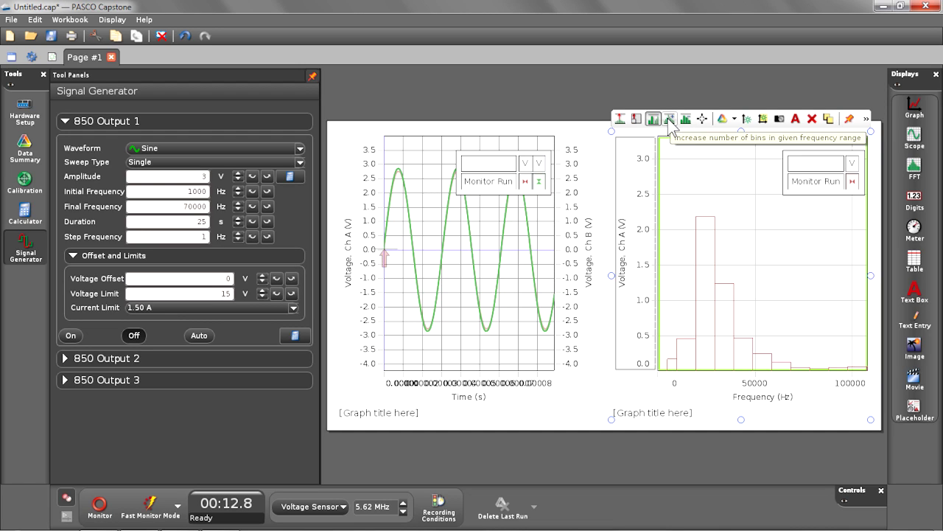
- Raise the FFT's number of bins three levels and lower it one level, scaling the axes to fit the data
{"action": "left_click", "coordinate": [670, 118]}
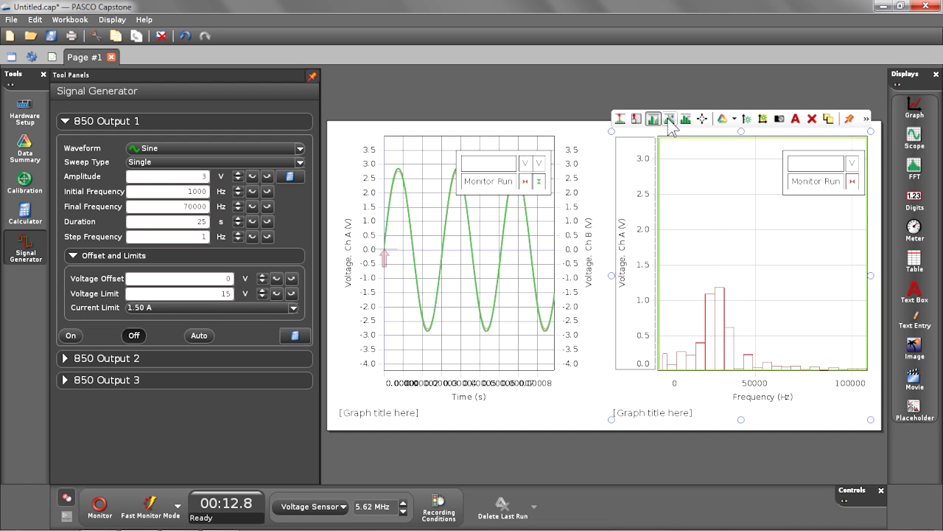
{"action": "left_click", "coordinate": [670, 118]}
{"action": "left_click", "coordinate": [670, 119]}
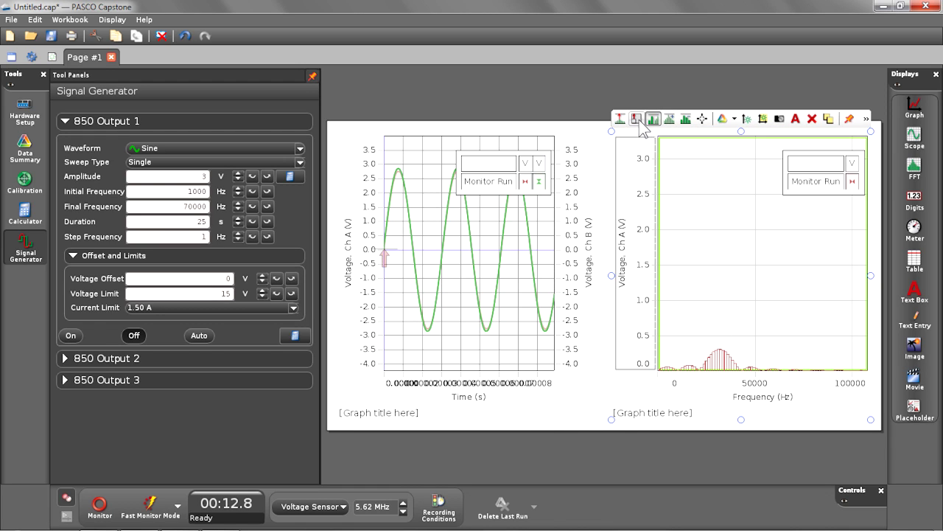
{"action": "left_click", "coordinate": [638, 122]}
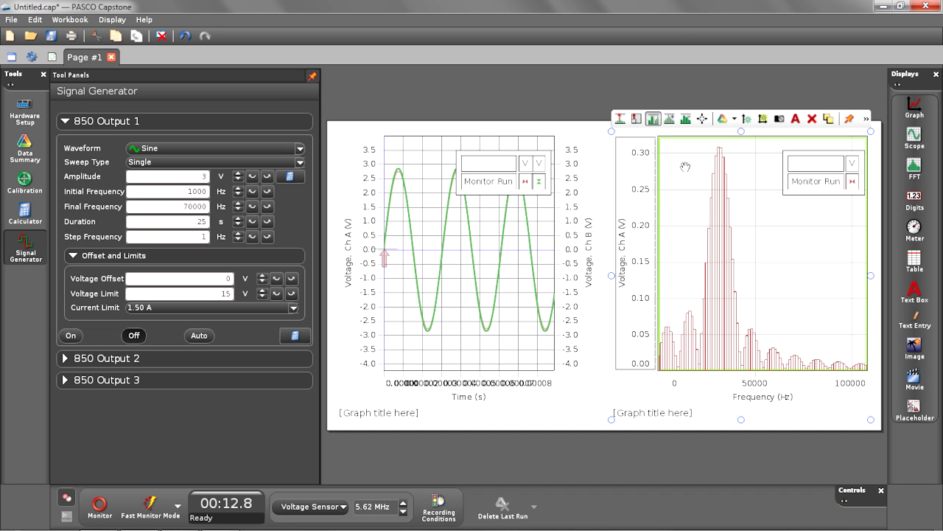
{"action": "left_click", "coordinate": [687, 120]}
{"action": "left_click", "coordinate": [637, 119]}
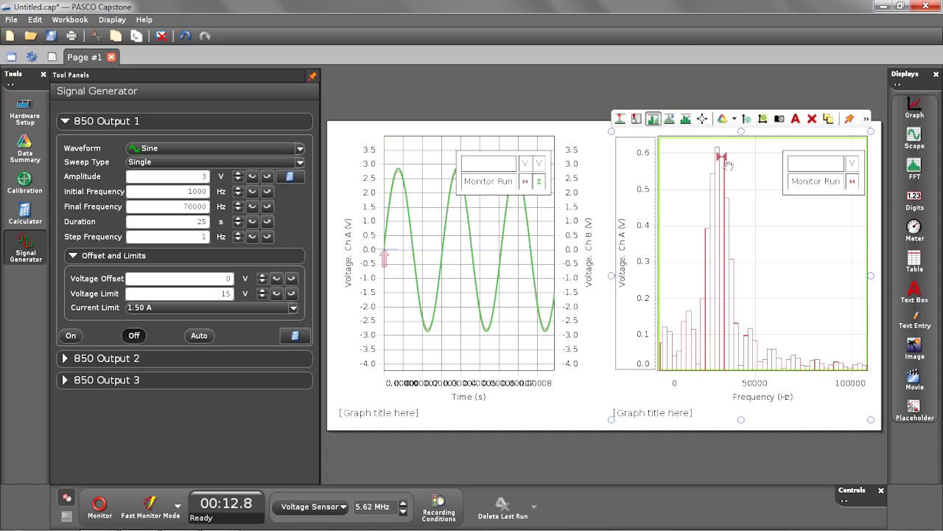
- Place a coordinates tool on the FFT's tallest peak and set its significant figures to 5
{"action": "left_click", "coordinate": [704, 120]}
{"action": "left_click_drag", "start_coordinate": [744, 222], "coordinate": [809, 238]}
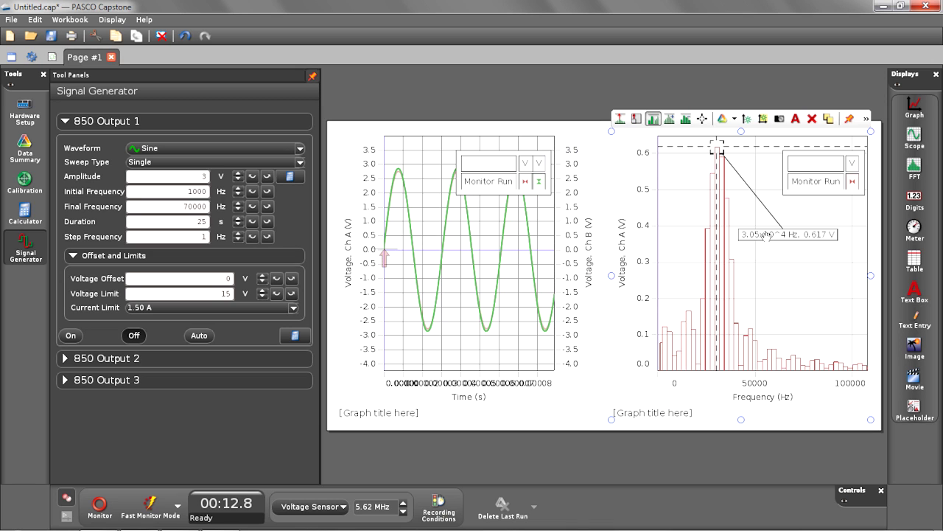
{"action": "right_click", "coordinate": [765, 236]}
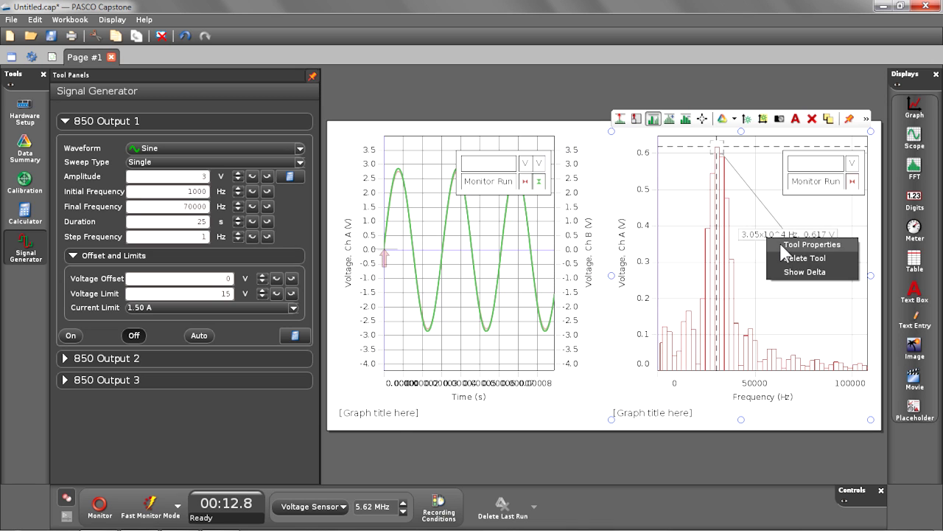
{"action": "left_click", "coordinate": [772, 246]}
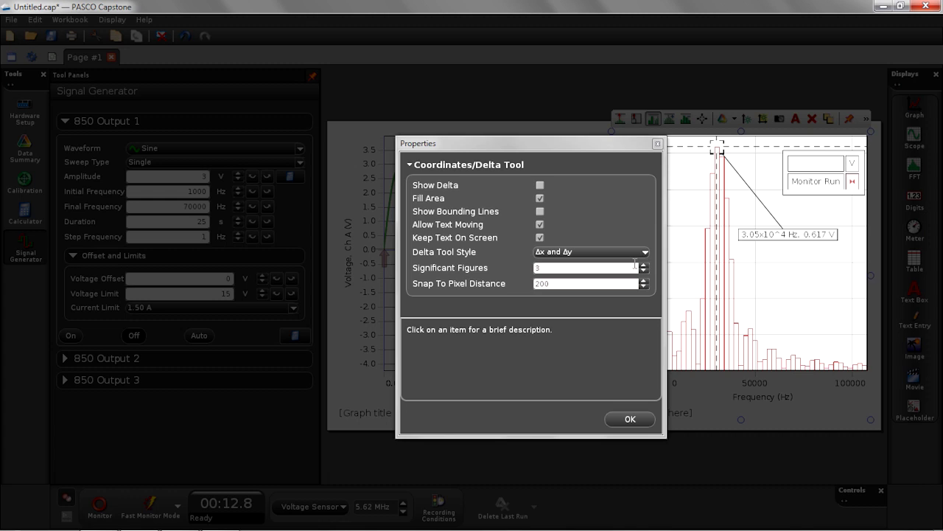
{"action": "left_click", "coordinate": [644, 265]}
{"action": "left_click", "coordinate": [644, 266]}
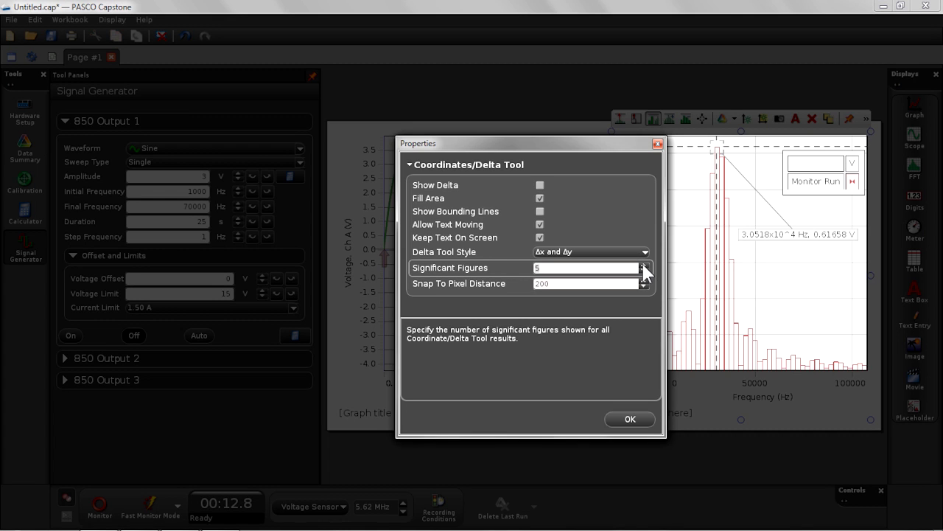
{"action": "left_click", "coordinate": [630, 419]}
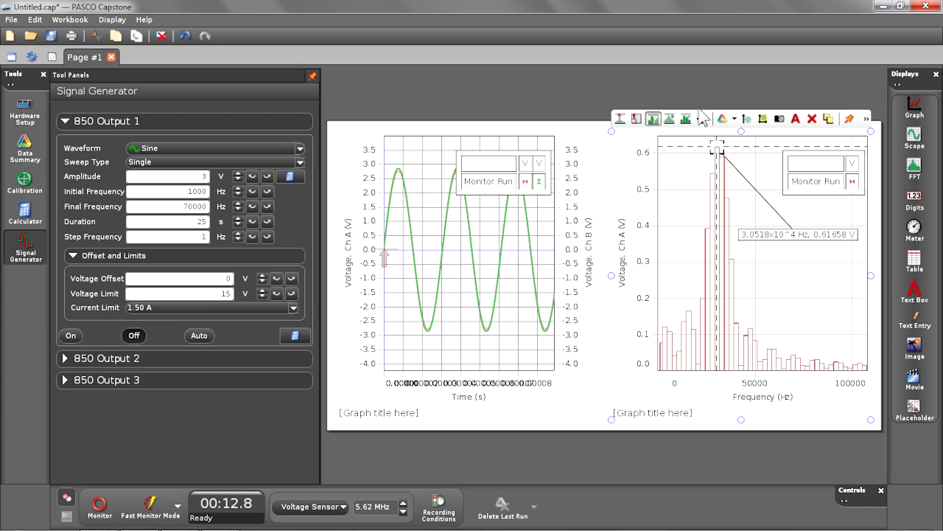
- Increase the FFT's number of bins one level and move the coordinates tool and its label to the new peak
{"action": "left_click", "coordinate": [672, 120]}
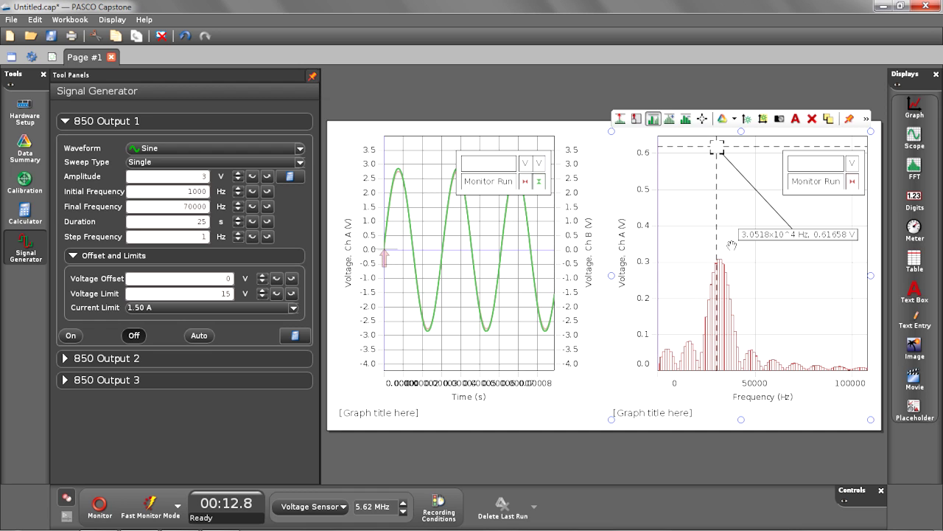
{"action": "left_click_drag", "start_coordinate": [716, 144], "coordinate": [720, 258]}
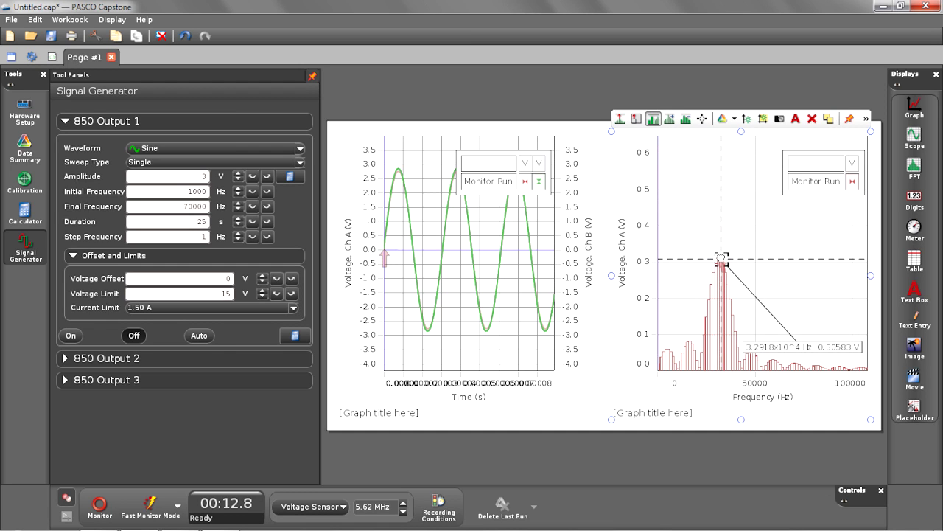
{"action": "left_click_drag", "start_coordinate": [781, 363], "coordinate": [769, 226]}
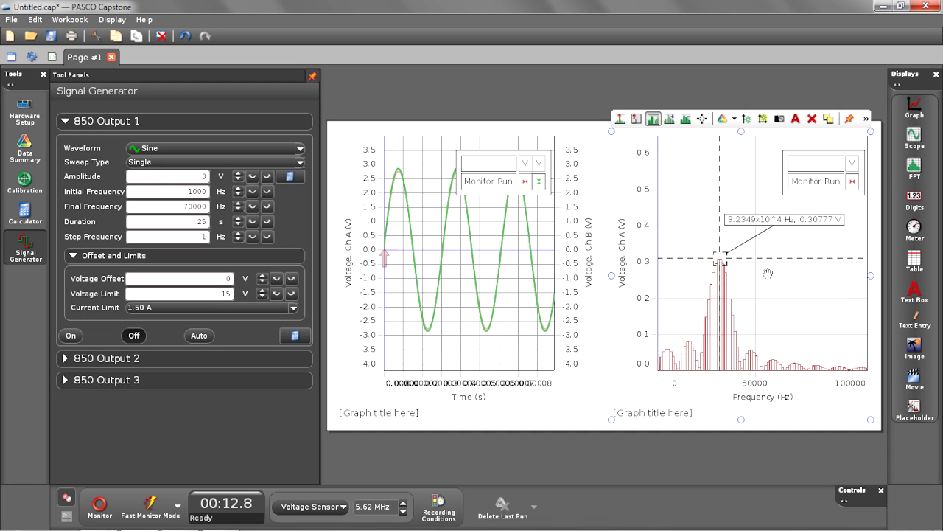